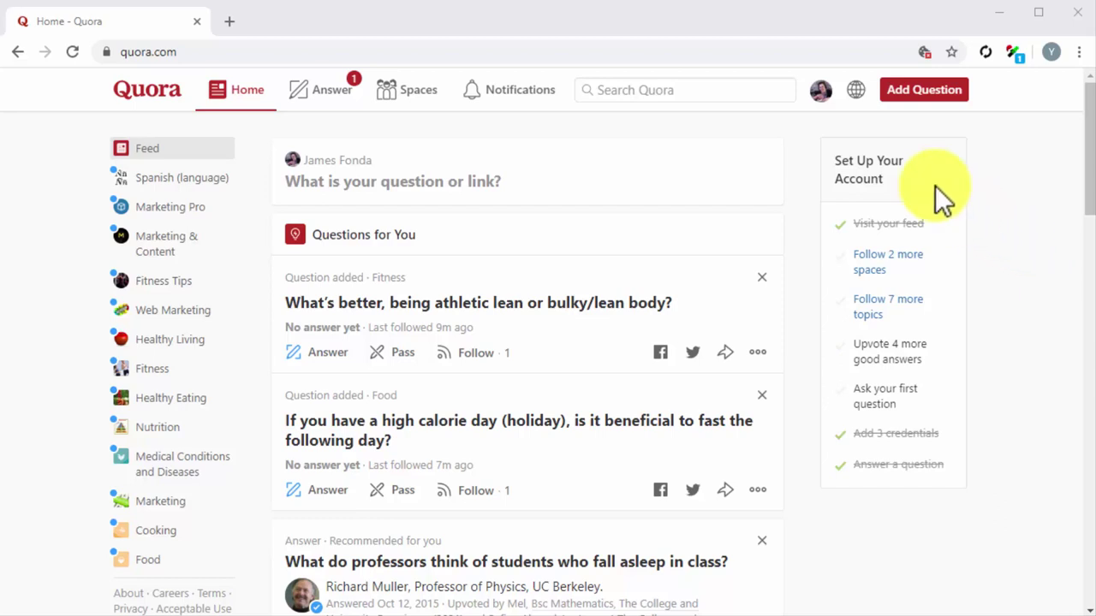
left_click(830, 94)
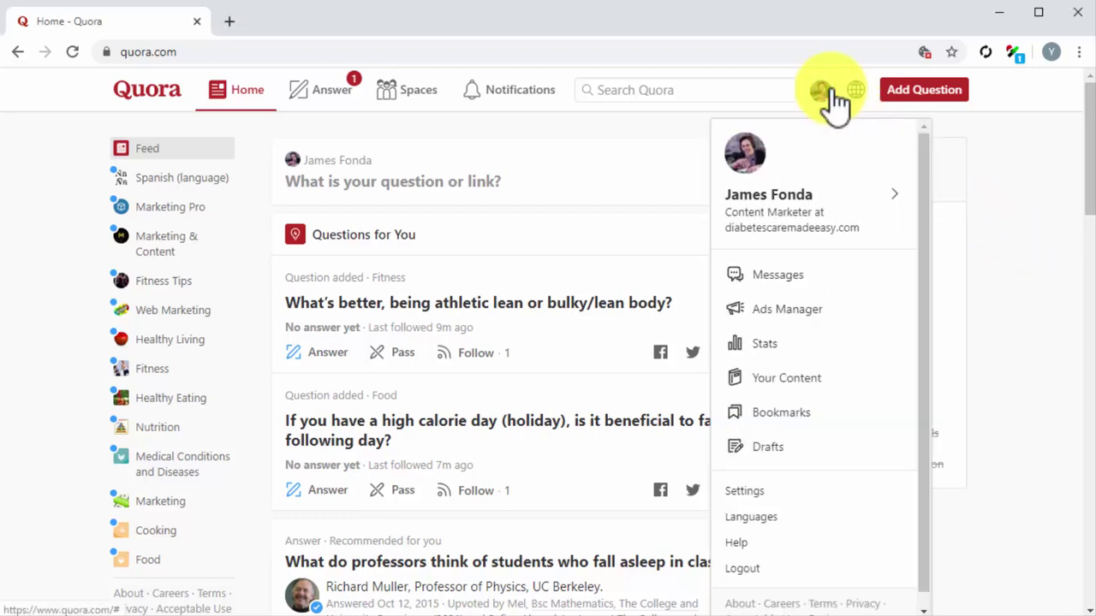
left_click(740, 492)
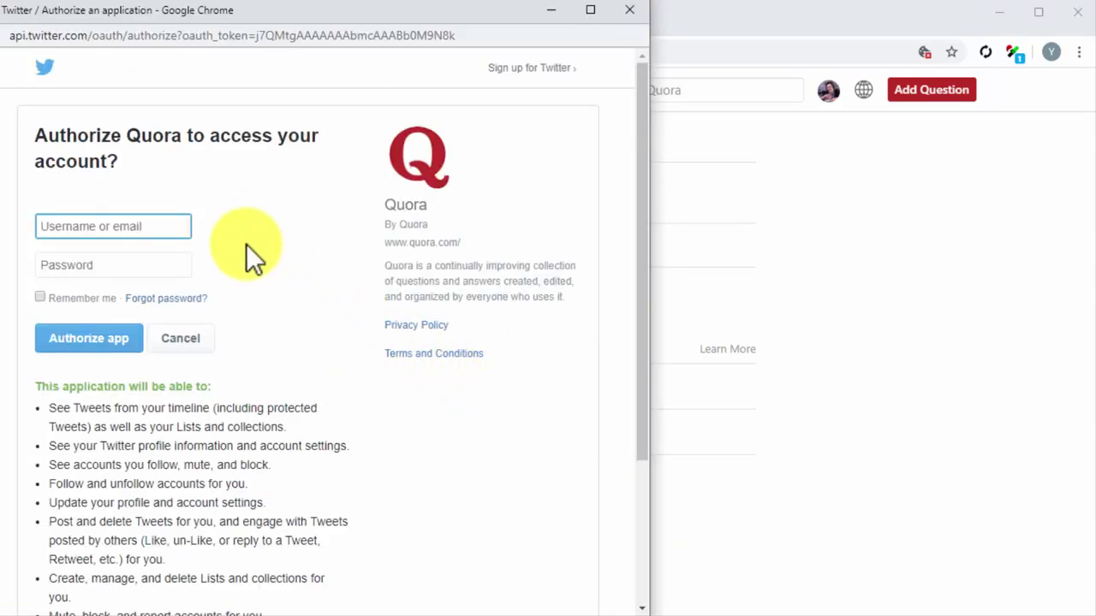
Step: Enter the Twitter login details and authorize Quora to access the Twitter account
left_click(183, 261)
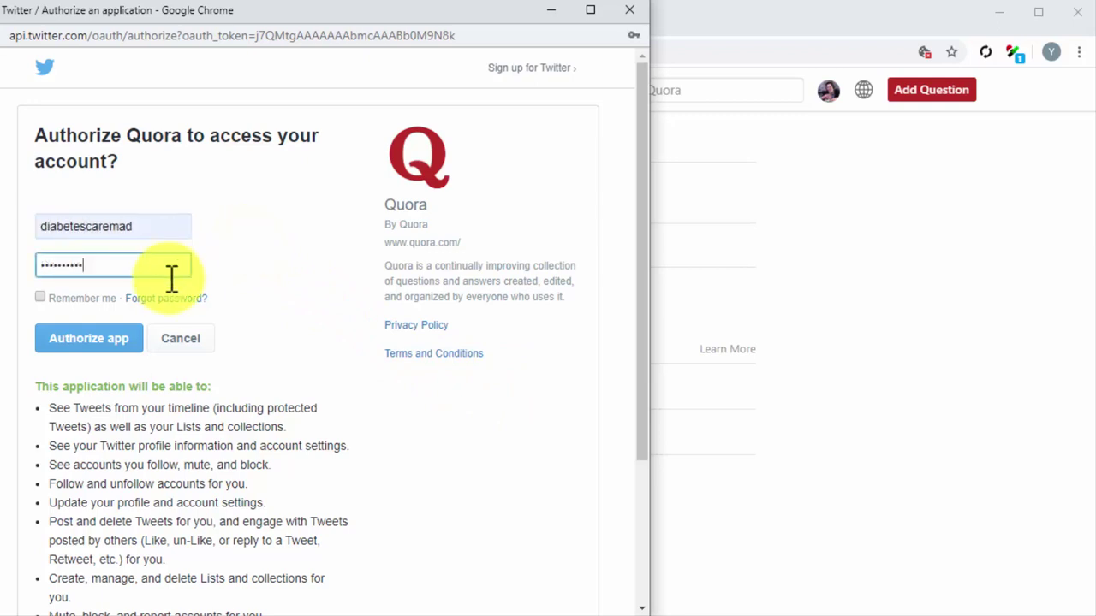
left_click(144, 338)
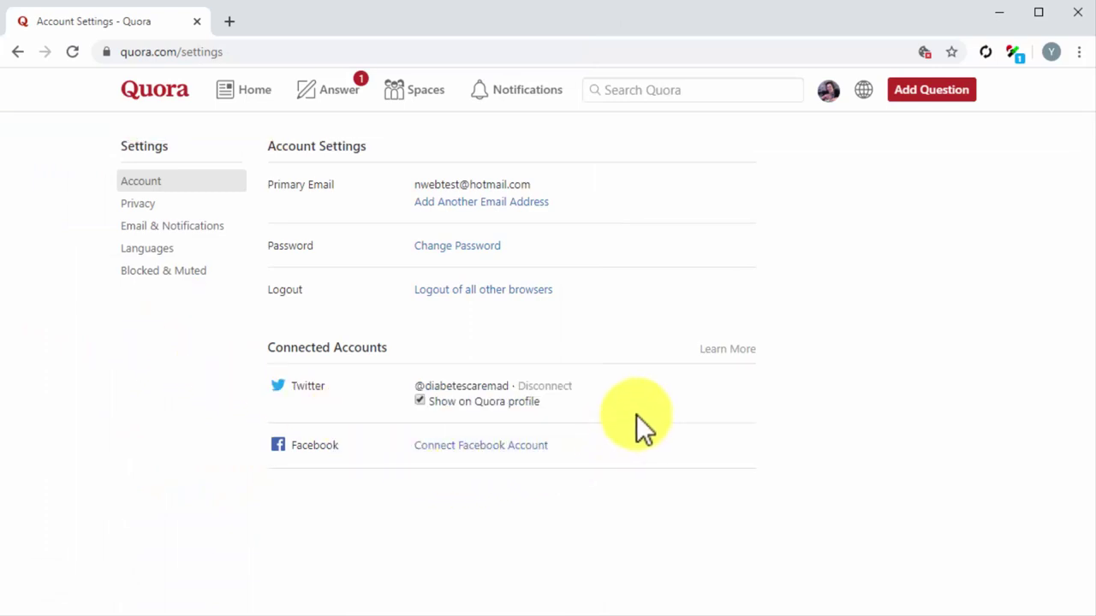
Step: Connect Facebook by logging in with the account password and approving Quora's access
left_click(531, 445)
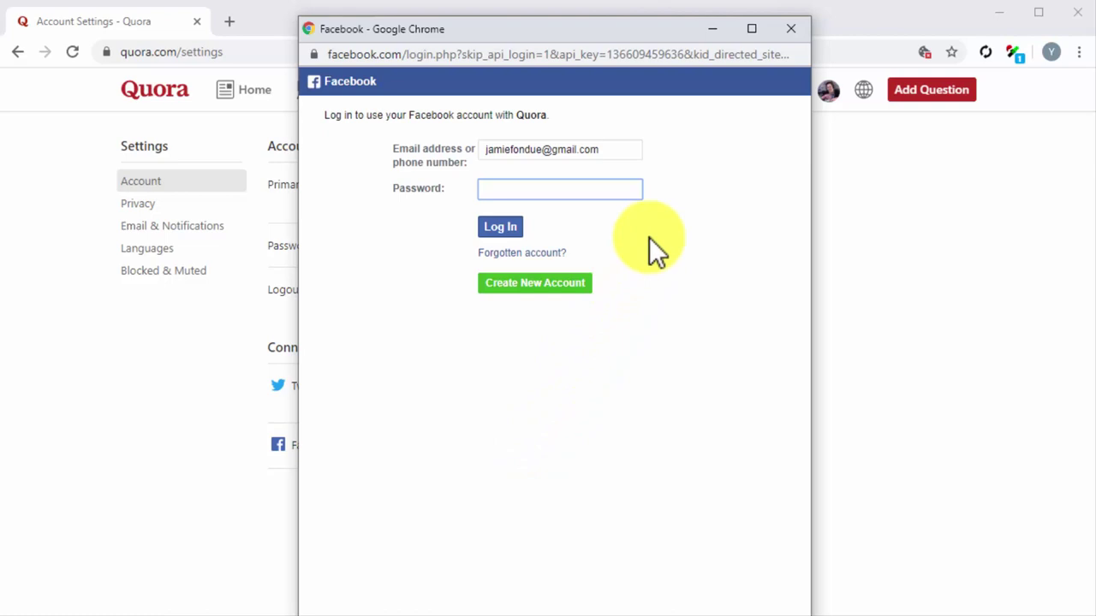
type("********")
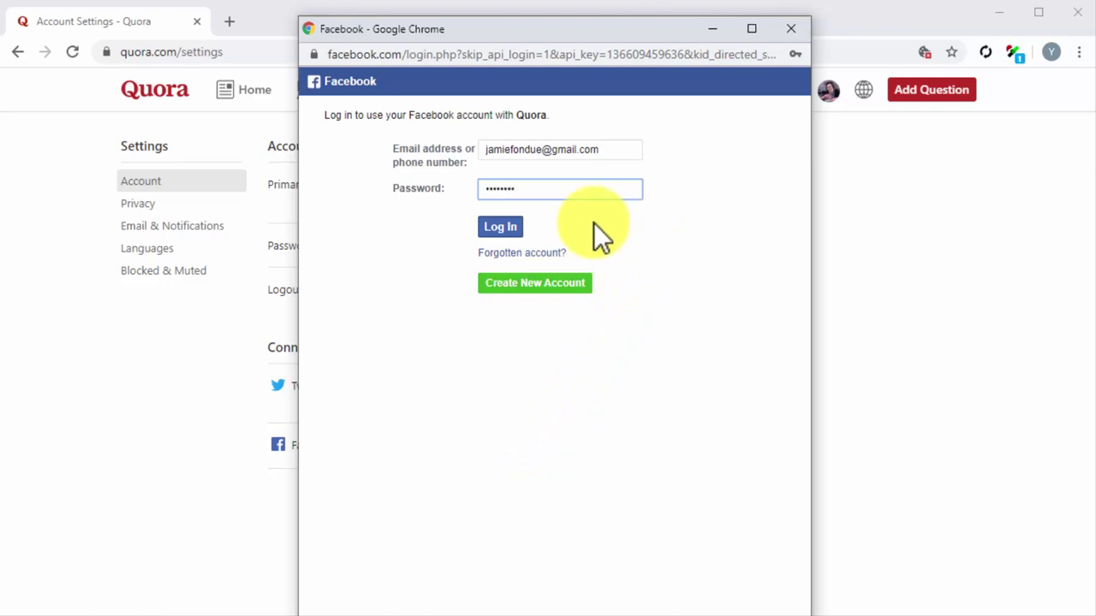
left_click(514, 226)
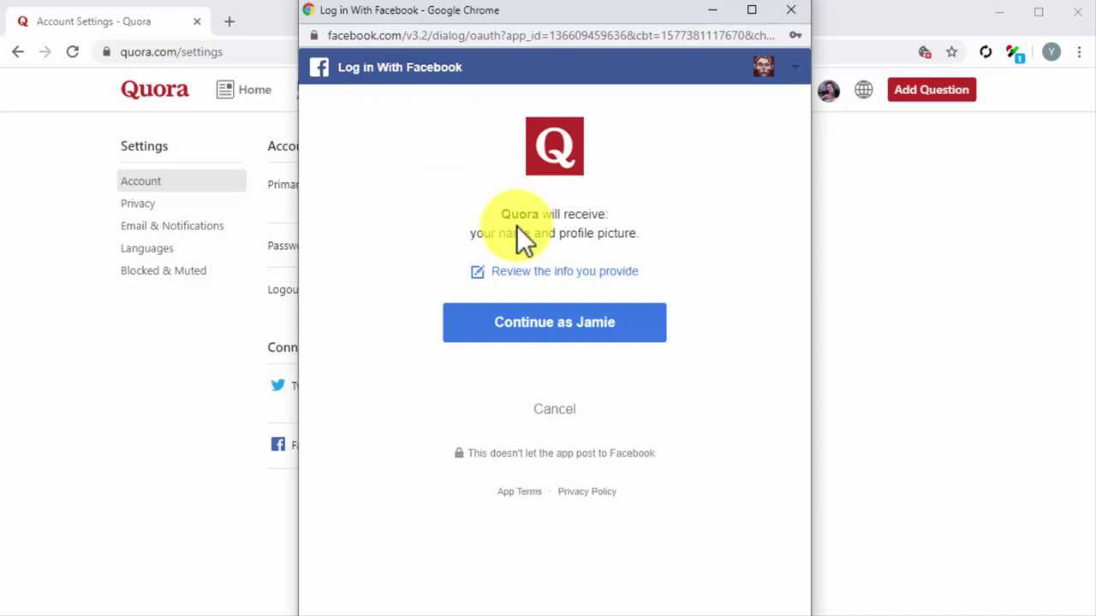
left_click(572, 344)
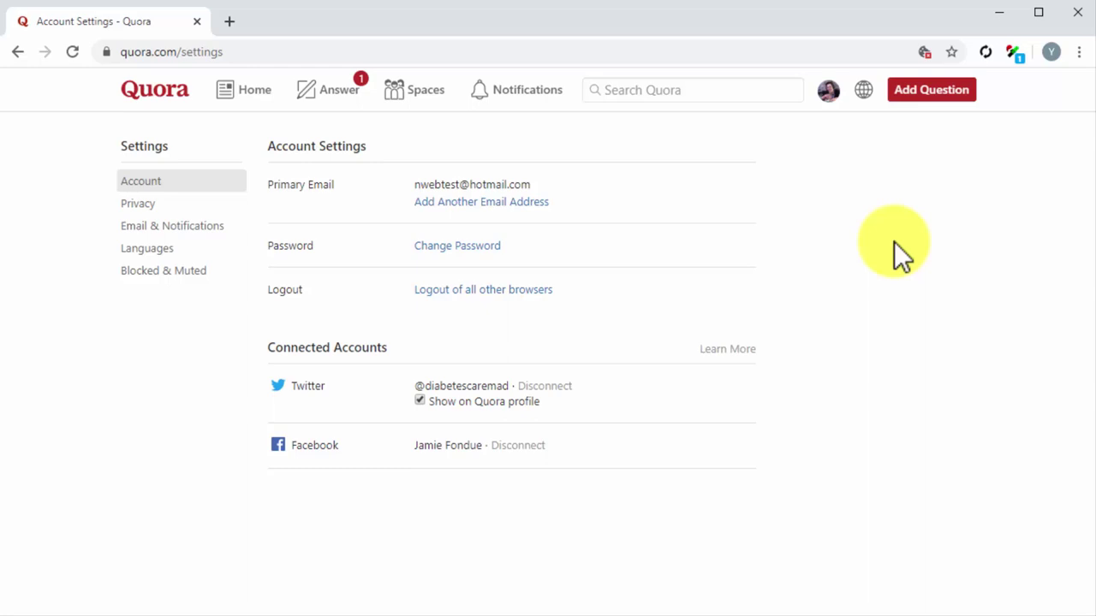
Step: Open the Your Content page from the profile avatar menu
left_click(829, 90)
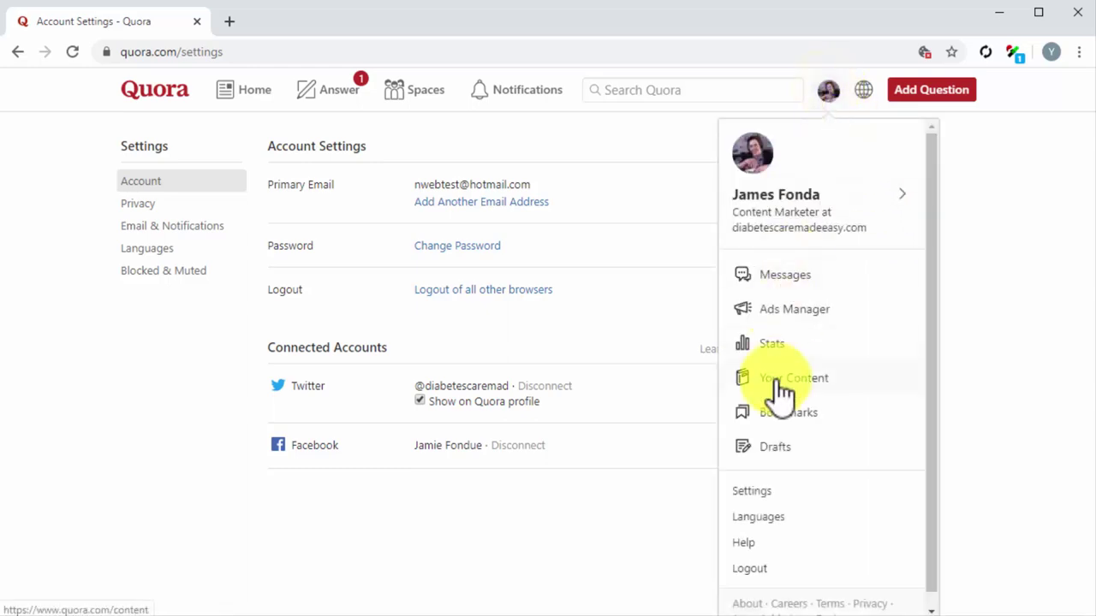
left_click(775, 380)
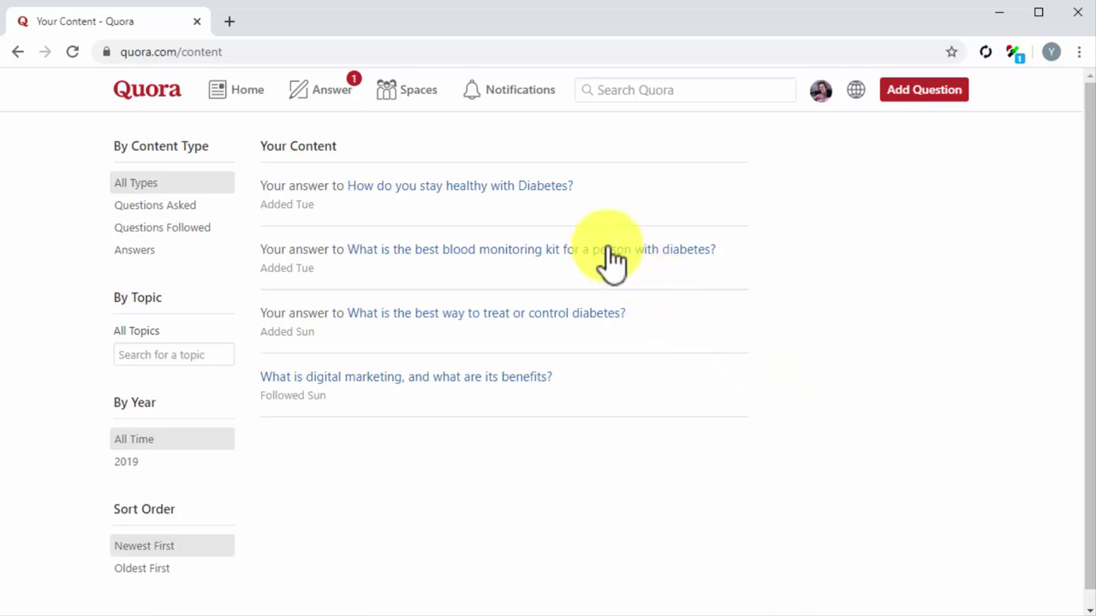
Step: Post the 'How do you stay healthy with Diabetes?' answer to Facebook with a diabetes-care invitation
left_click(541, 198)
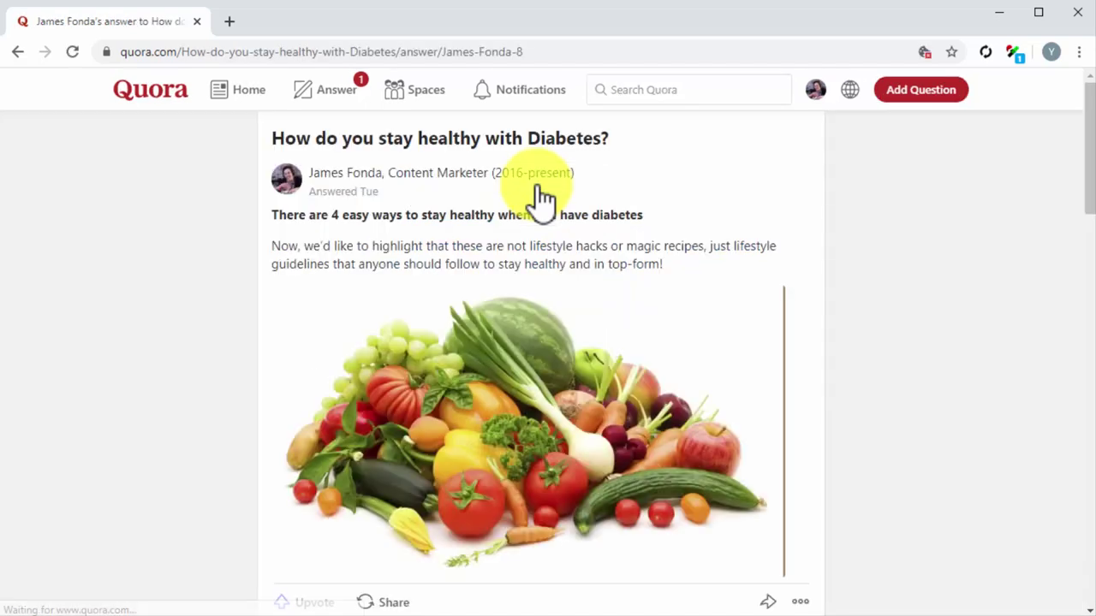
left_click(768, 602)
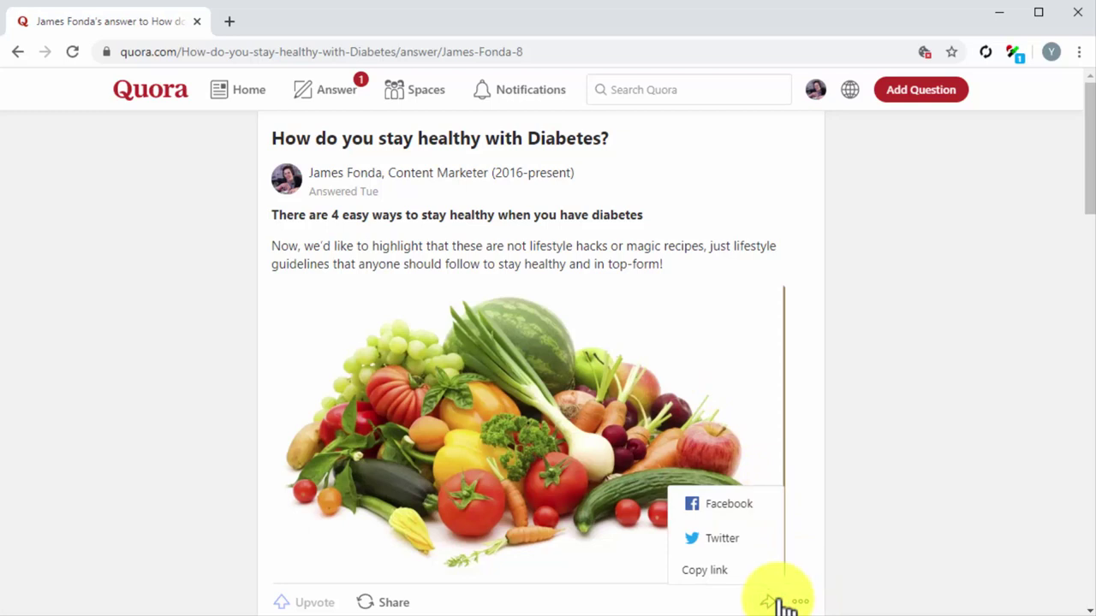
left_click(737, 503)
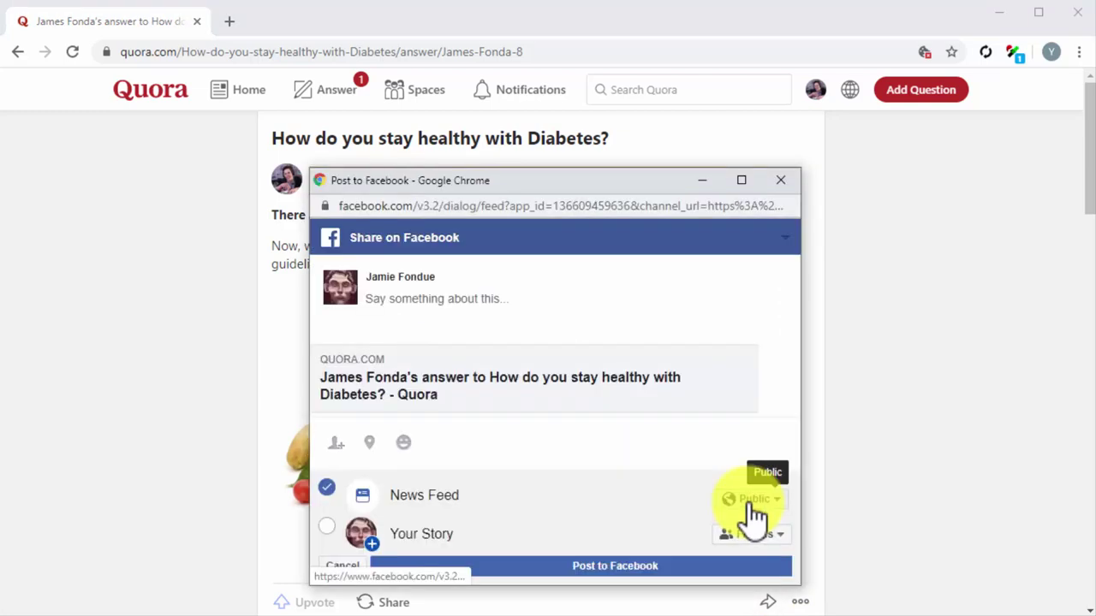
left_click(485, 298)
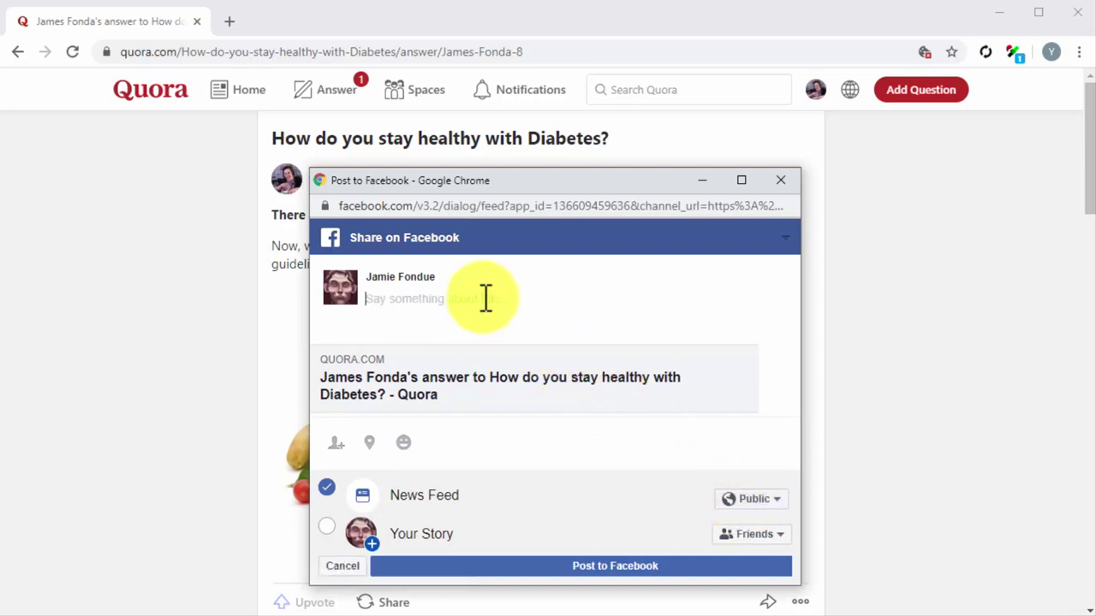
type("I'm answering questions about diabetes care on Quora. Come join me in!")
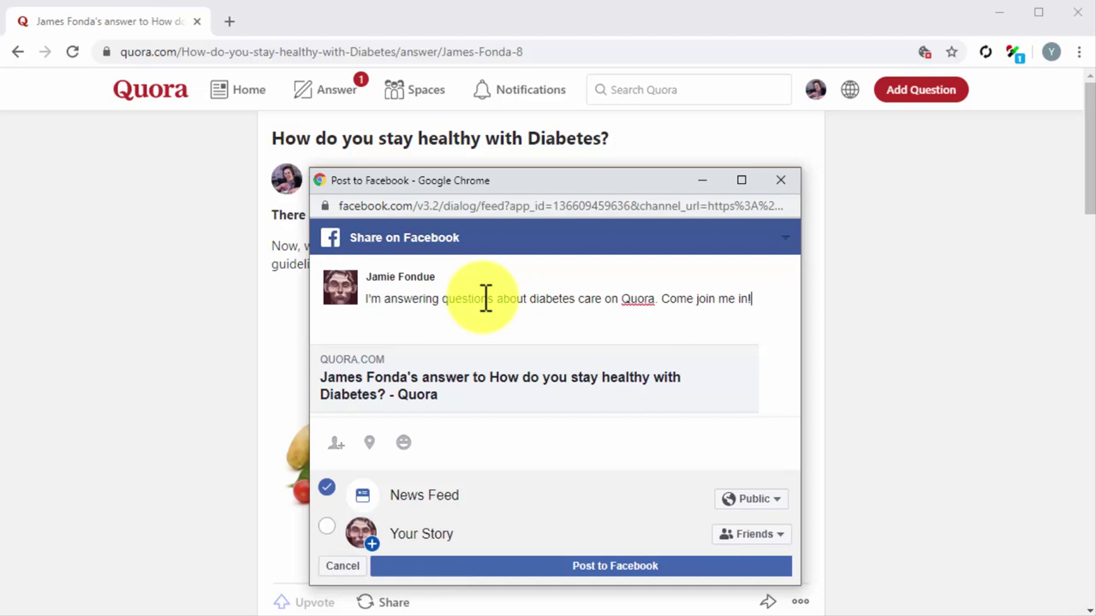
left_click(680, 565)
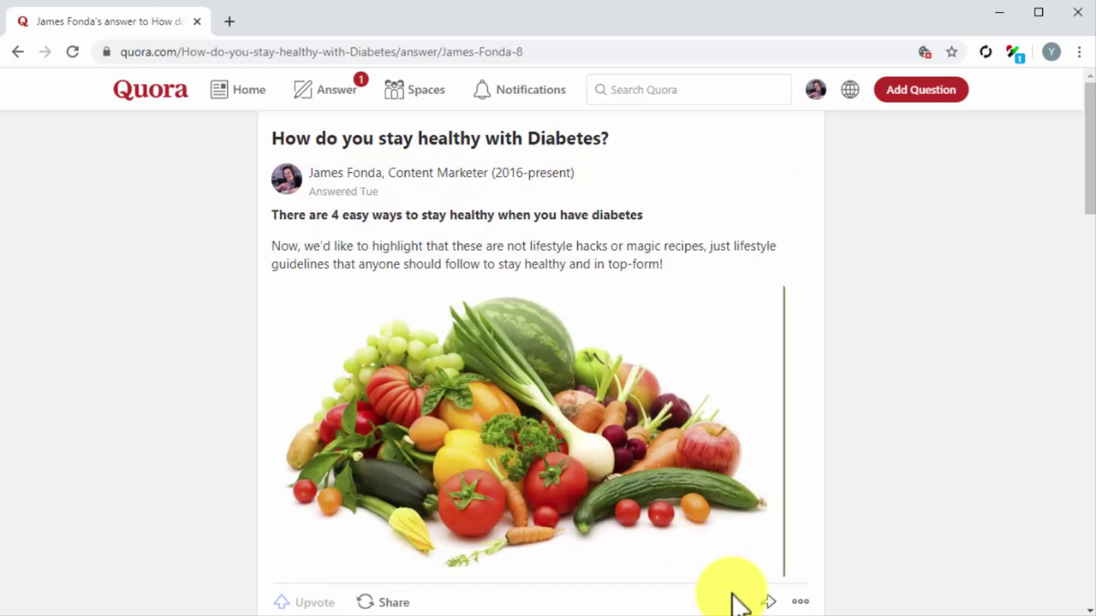
Step: Tweet the 'How do you stay healthy with Diabetes?' answer link and close the confirmation
left_click(769, 601)
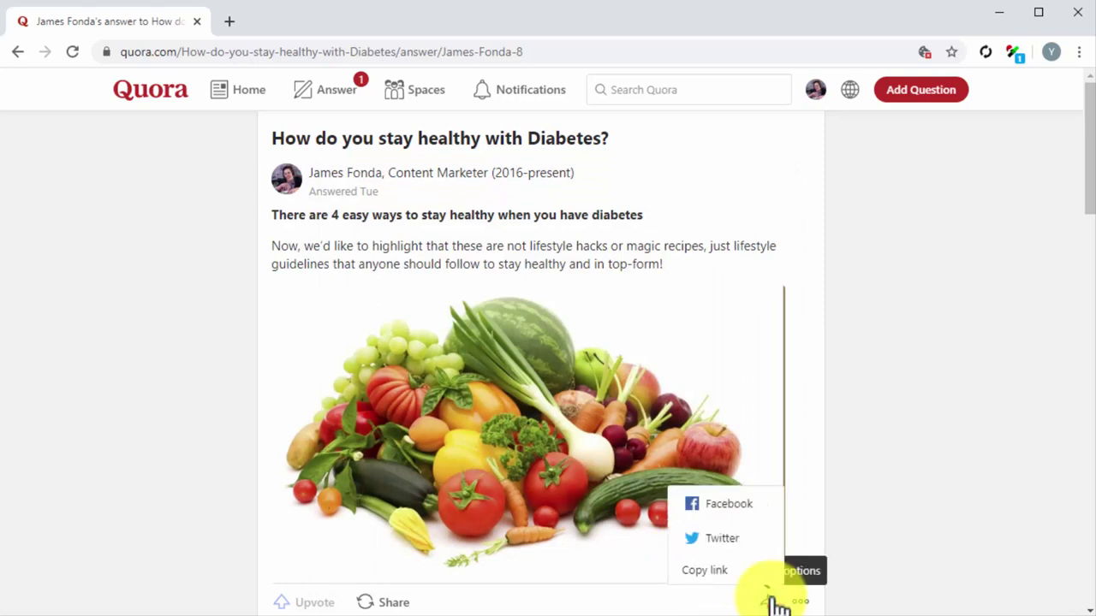
left_click(759, 542)
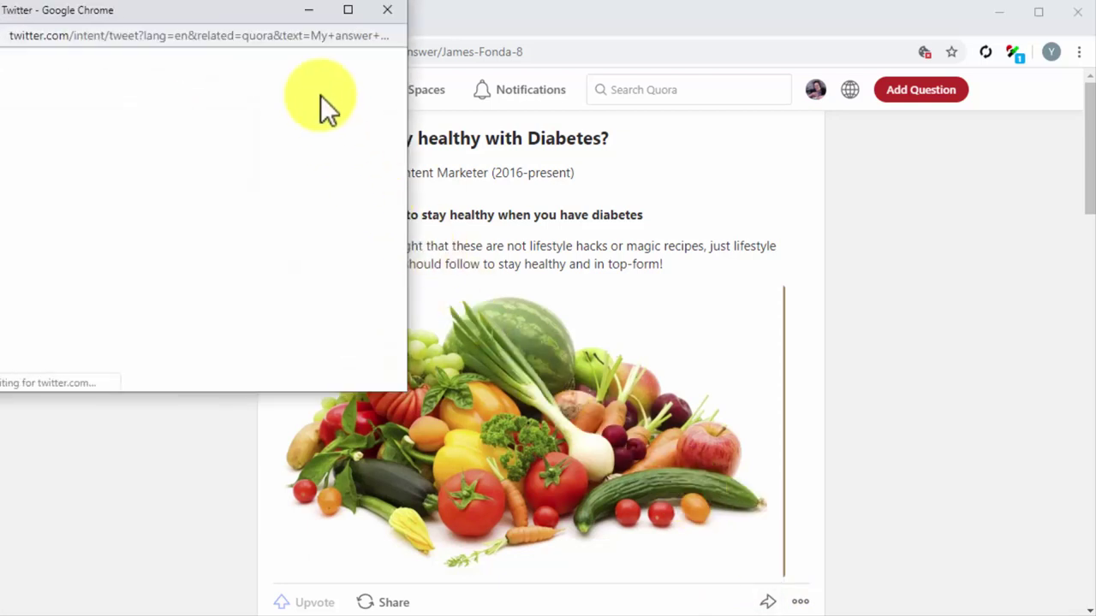
left_click_drag(284, 23, 337, 57)
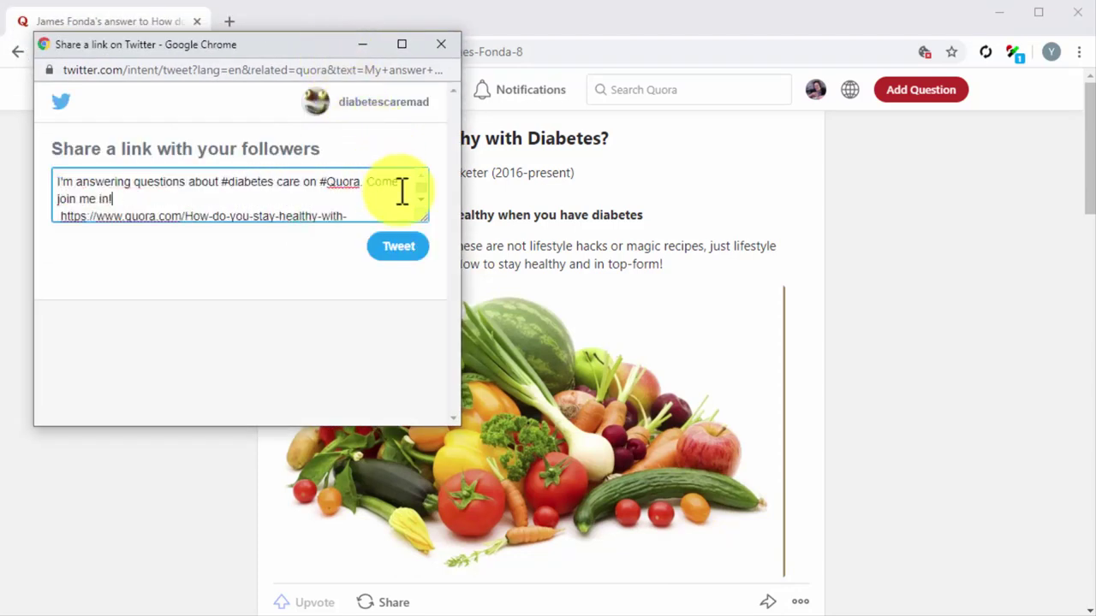
left_click(397, 251)
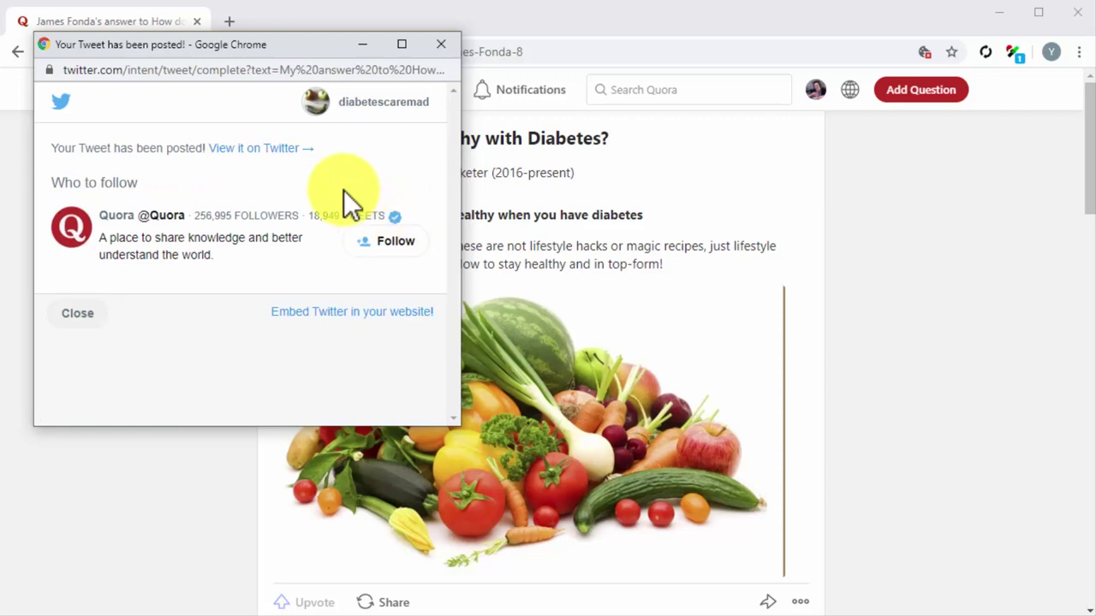
left_click(104, 310)
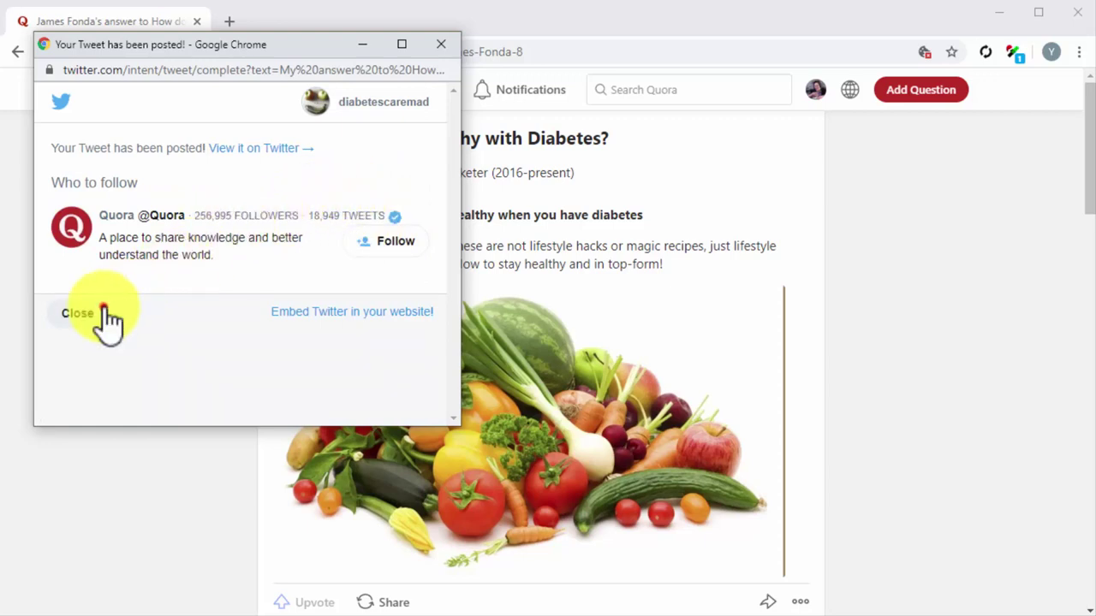